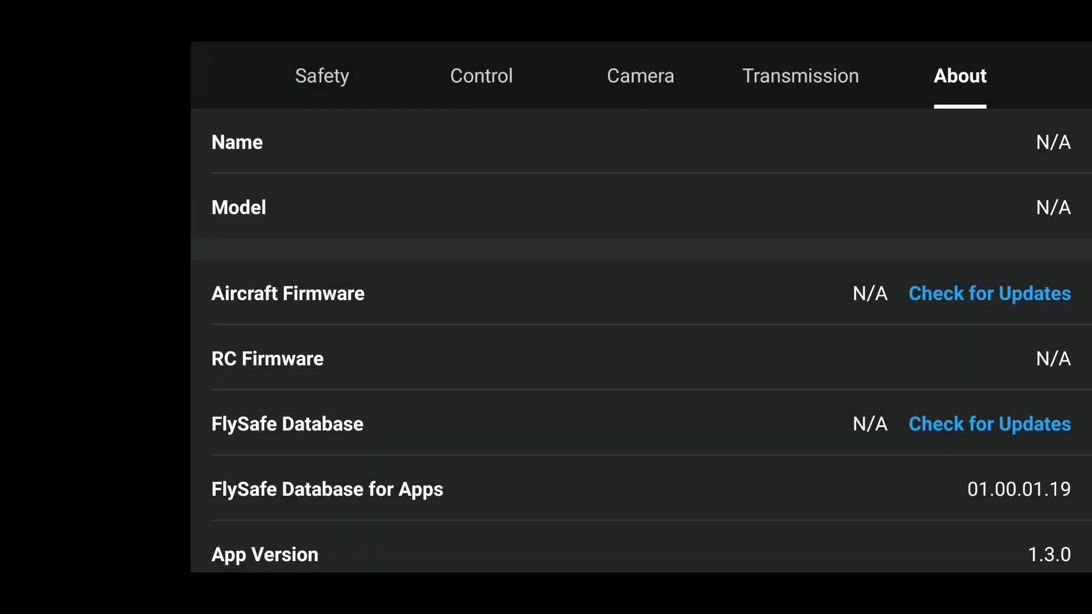
Confirm App Version 1.3.0 in About, then exit settings to the camera view.
scroll(641, 341, down, 3)
key(Escape)
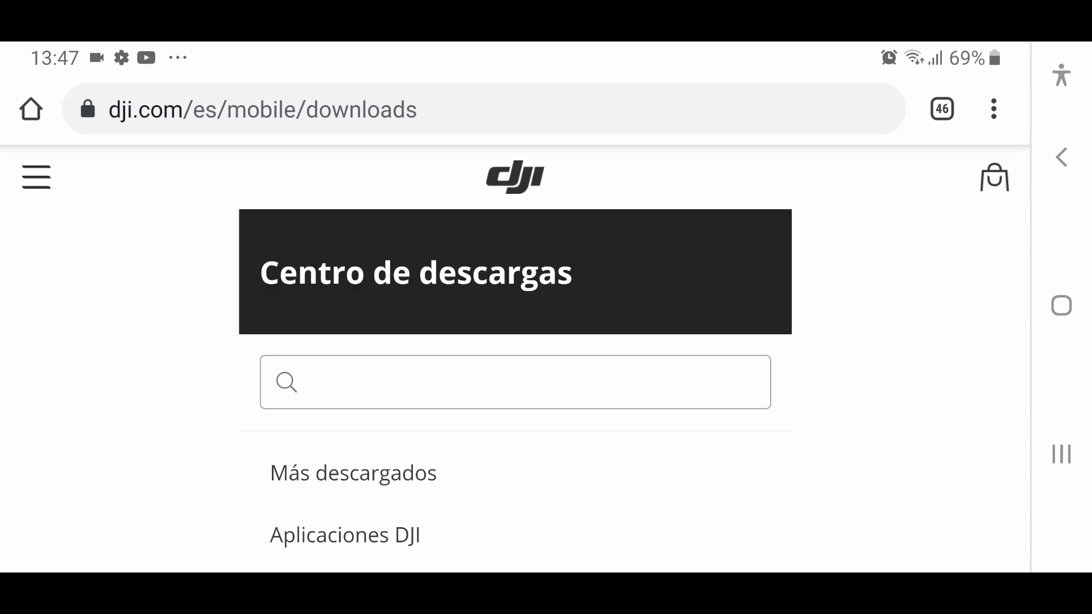
Go from Más descargados to the DJI Fly page and reach the Descargar APK de Android button.
click(354, 473)
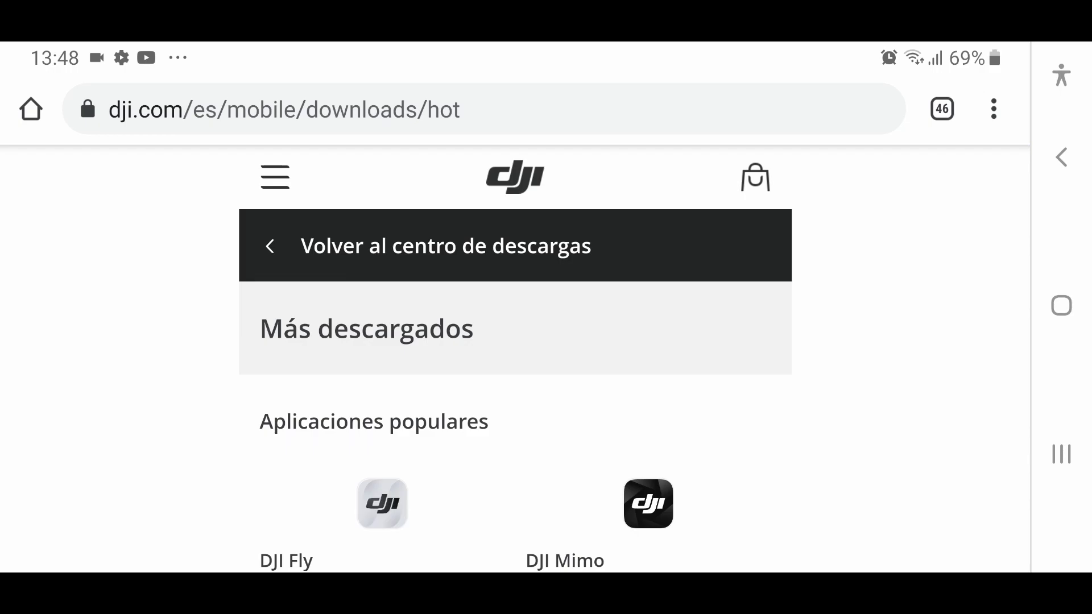
scroll(515, 359, down, 3)
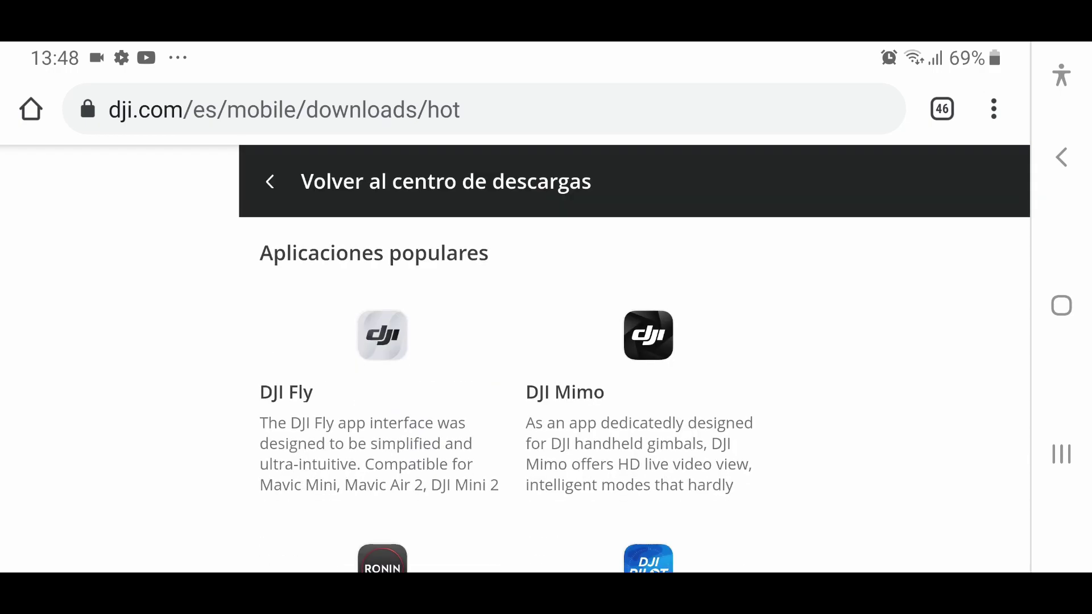
click(382, 335)
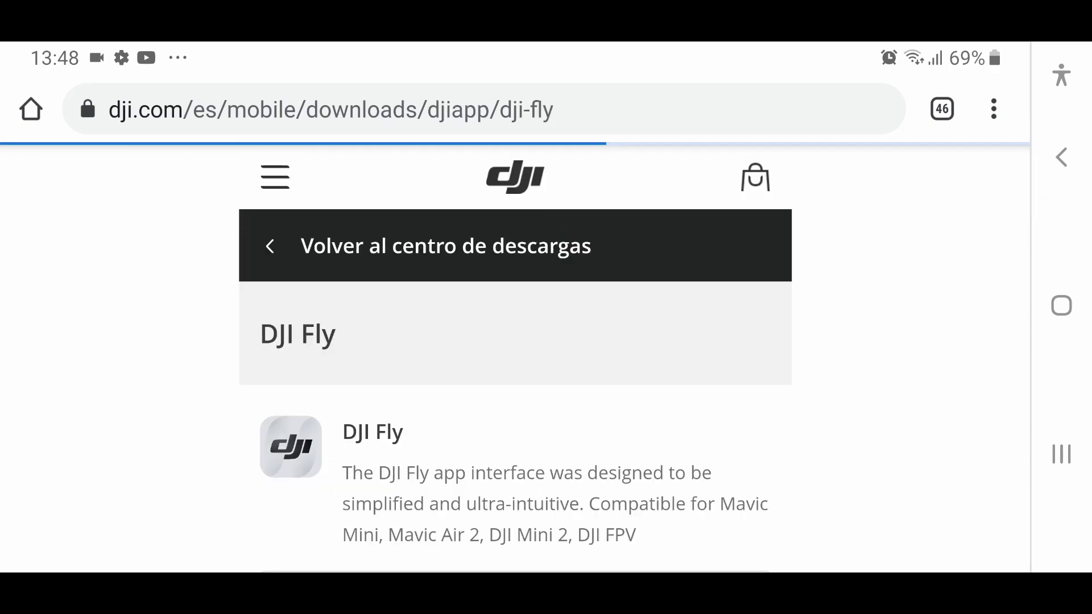
scroll(515, 364, down, 4)
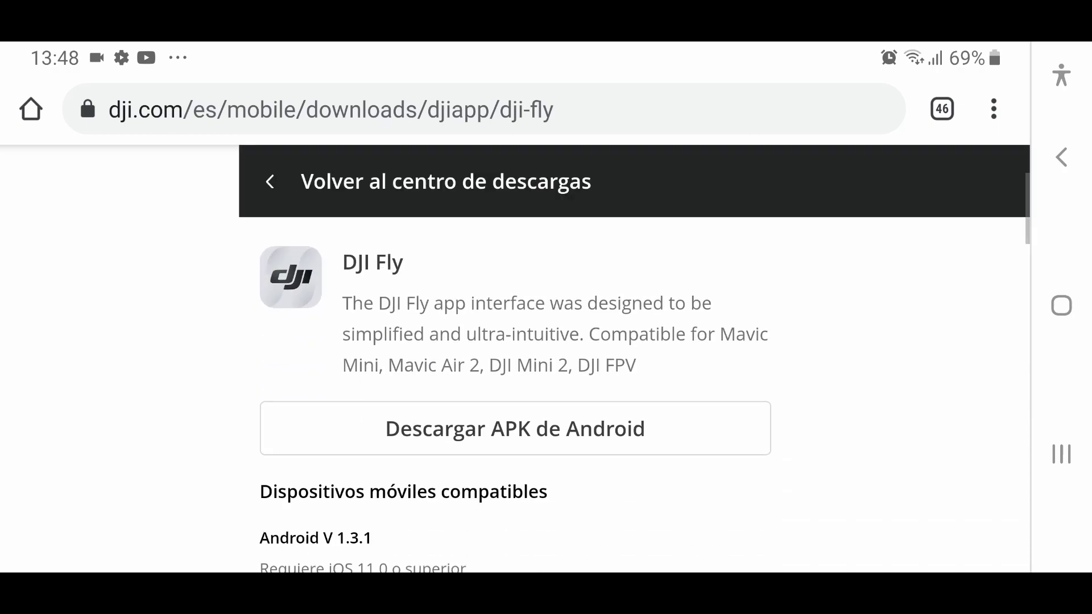
scroll(515, 364, down, 3)
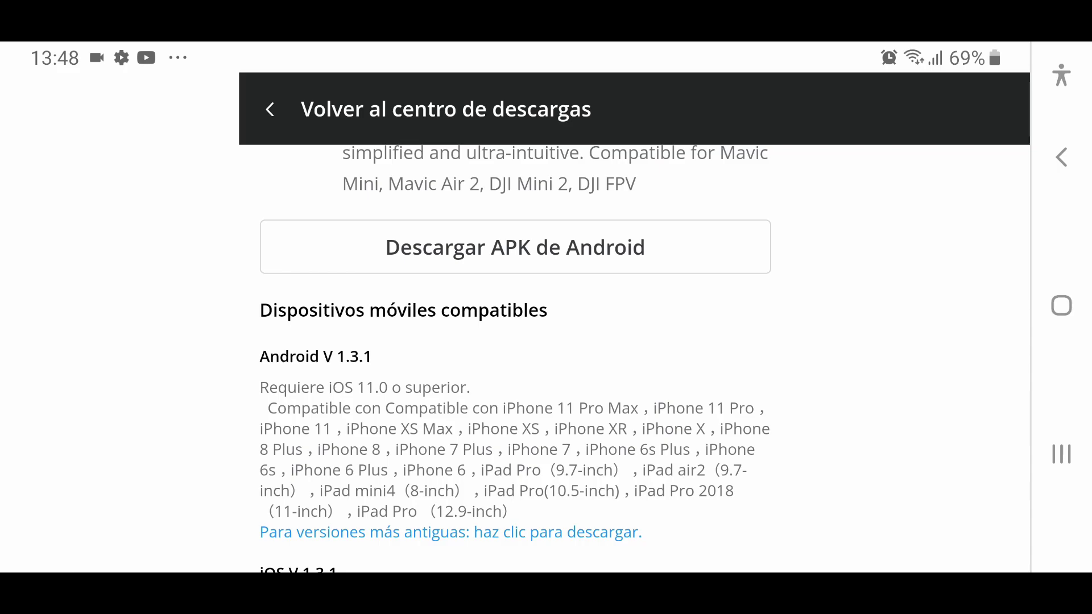
Download the DJI v1.4.0 Android APK and accept the harmful-file warning with OK.
click(515, 246)
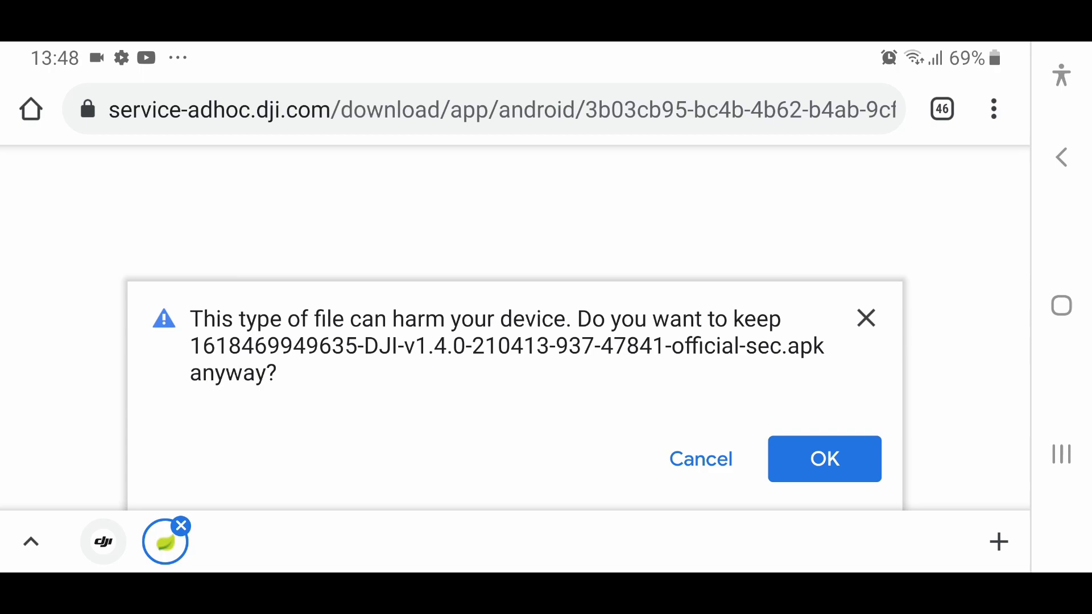
click(825, 459)
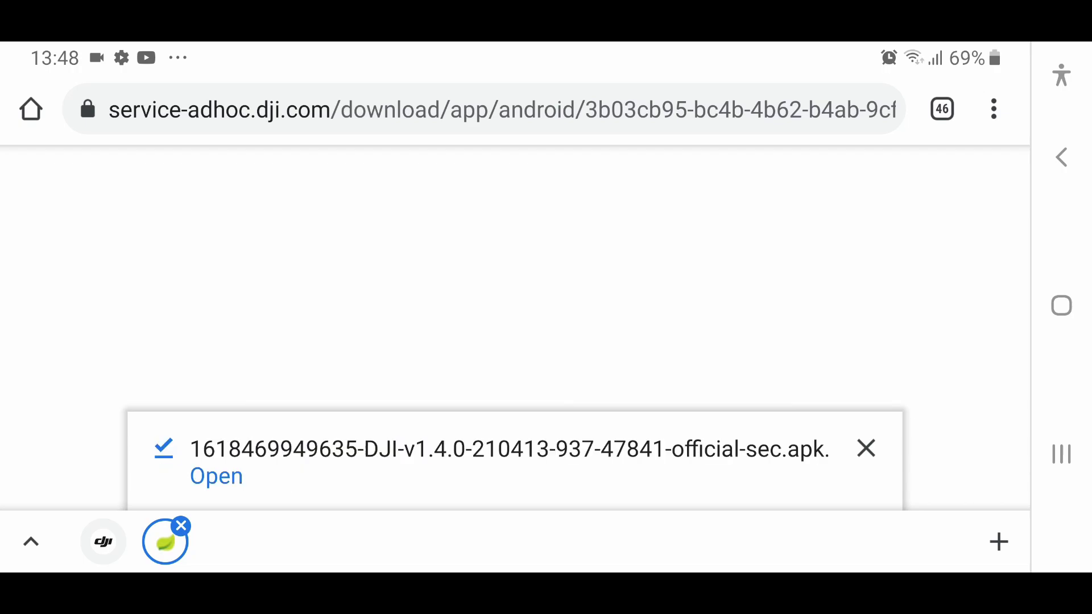
Open the downloaded v1.4.0 APK and install it over the existing DJI Fly app.
click(216, 476)
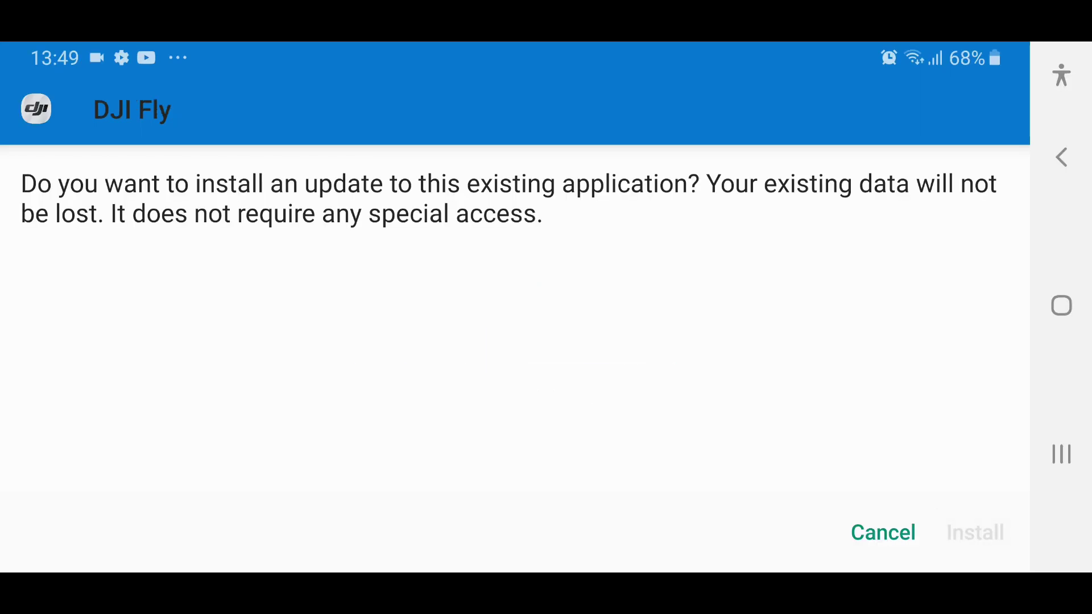
click(975, 533)
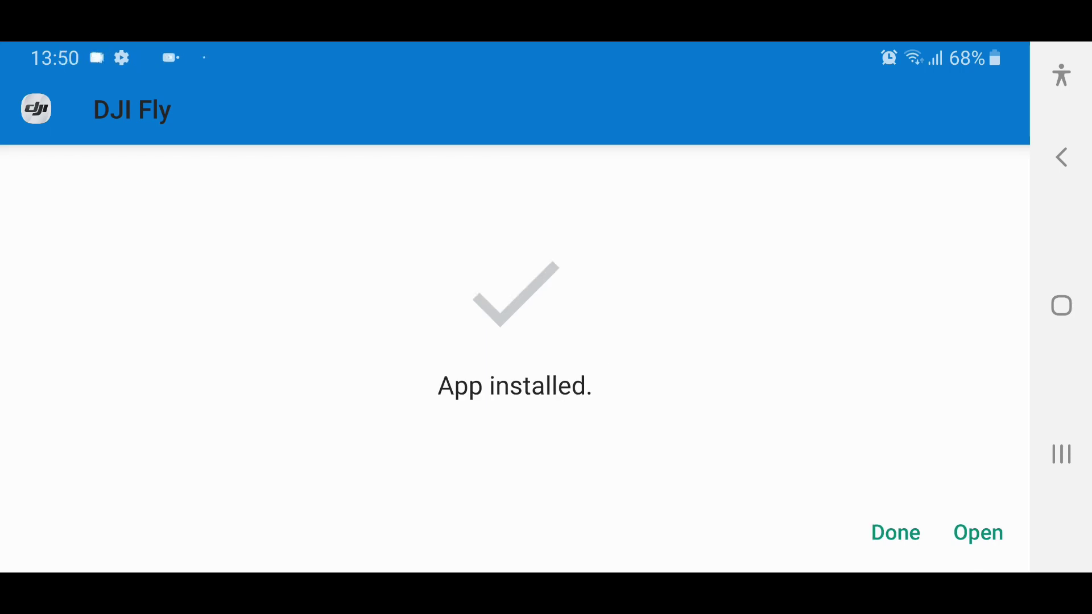
Open DJI Fly from the 'App installed' screen.
click(978, 533)
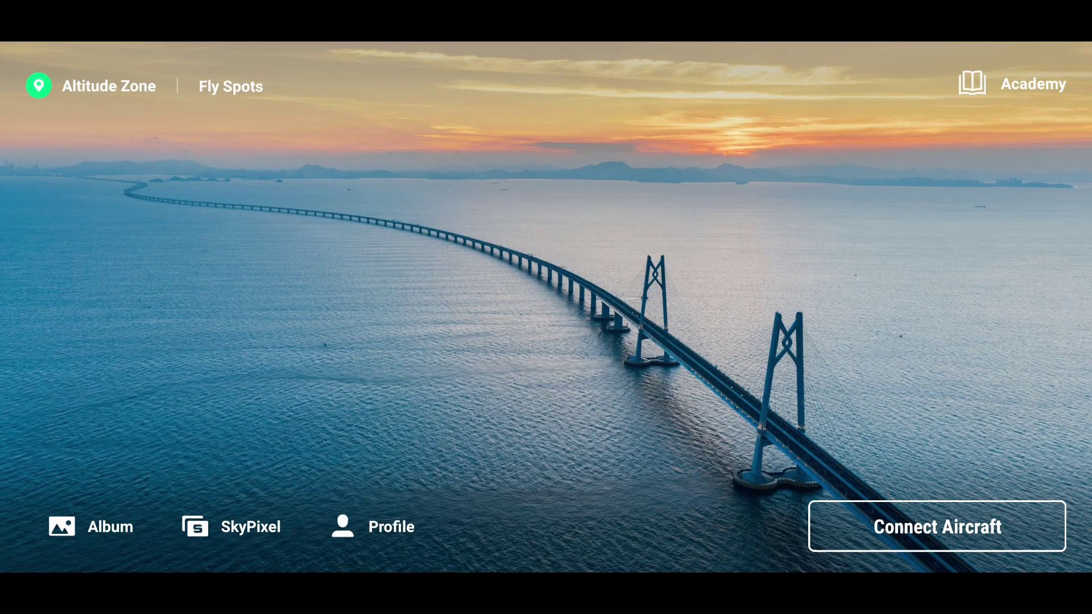
From Connect Aircraft, reach Settings > About and verify App Version reads 1.4.0.
click(936, 526)
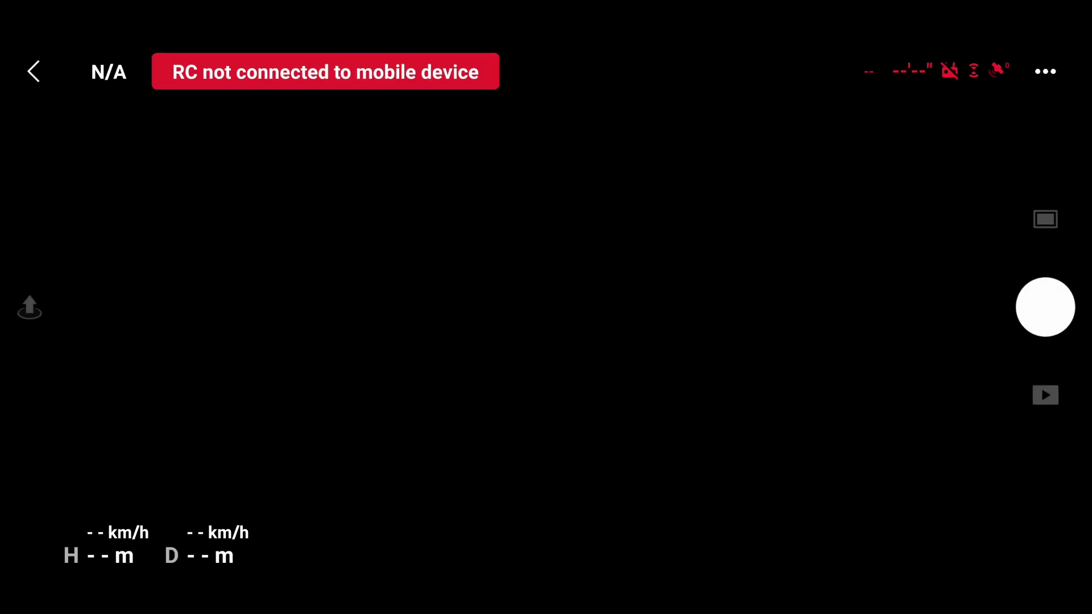
click(1045, 71)
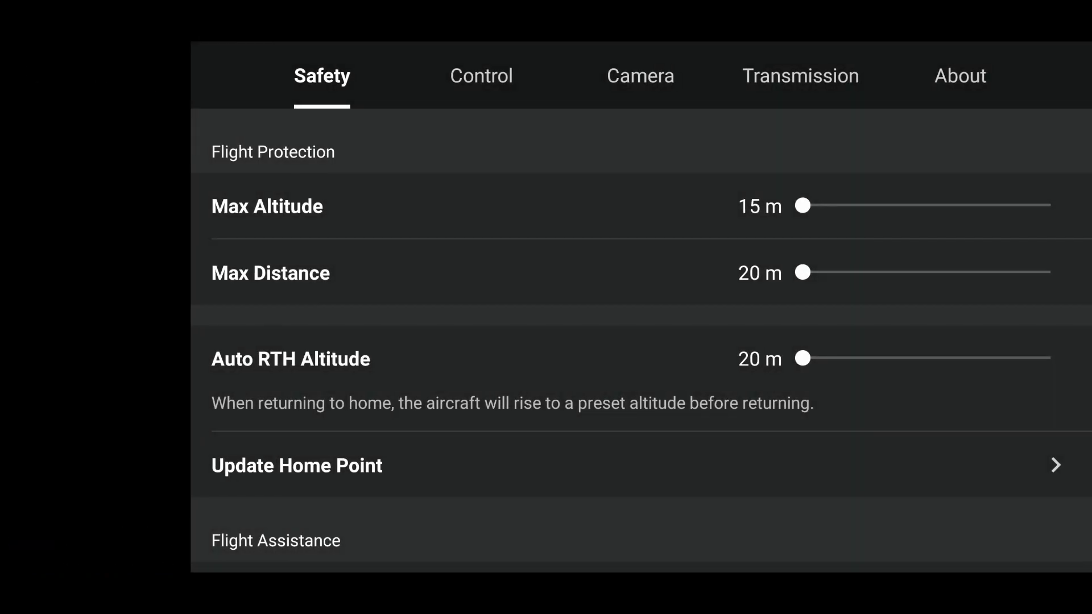
click(960, 75)
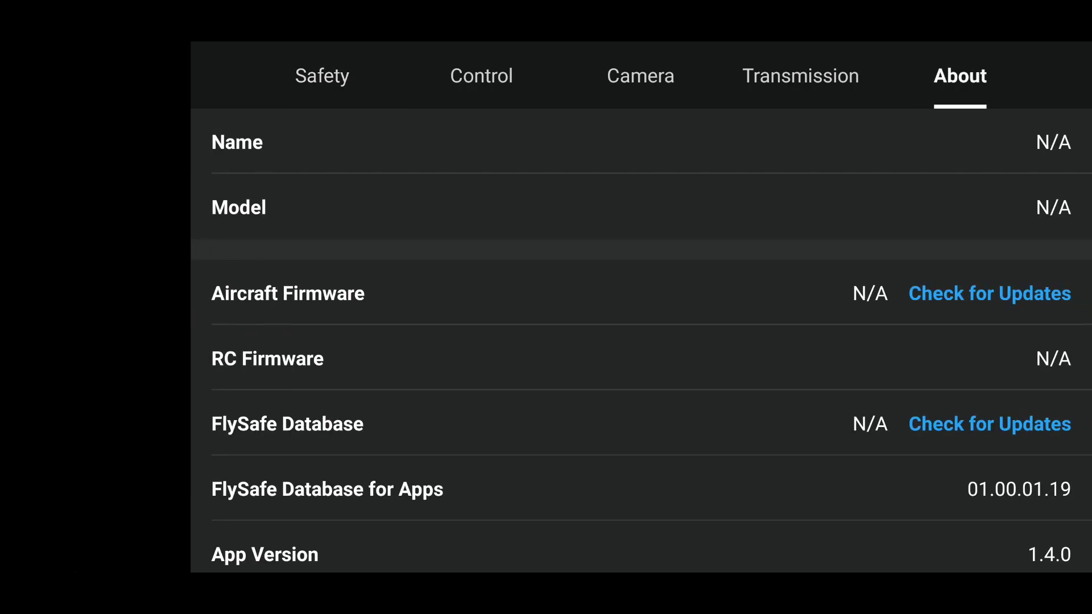
scroll(642, 341, down, 3)
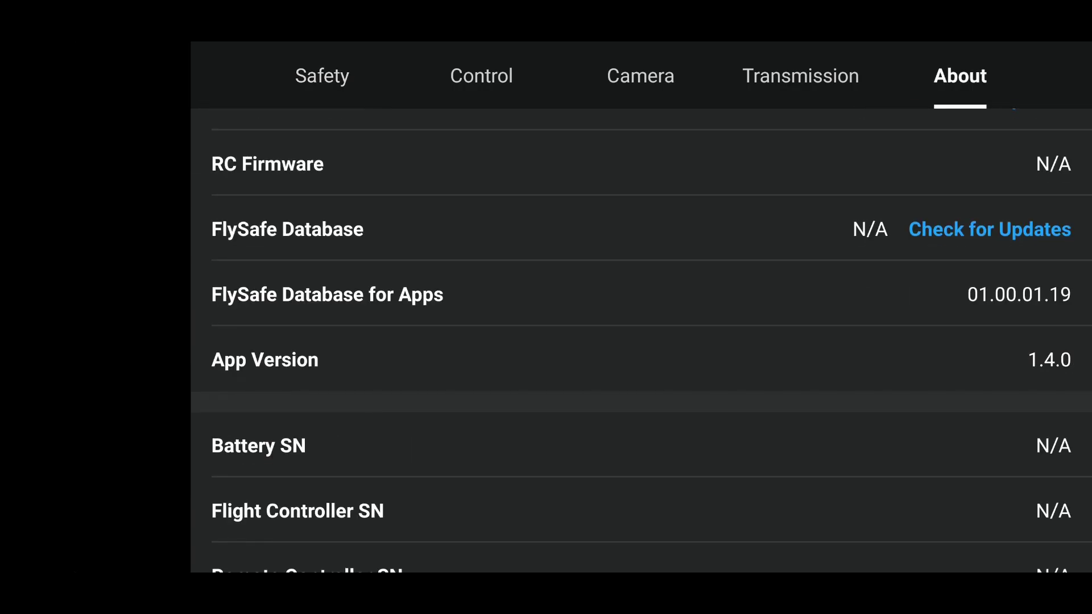